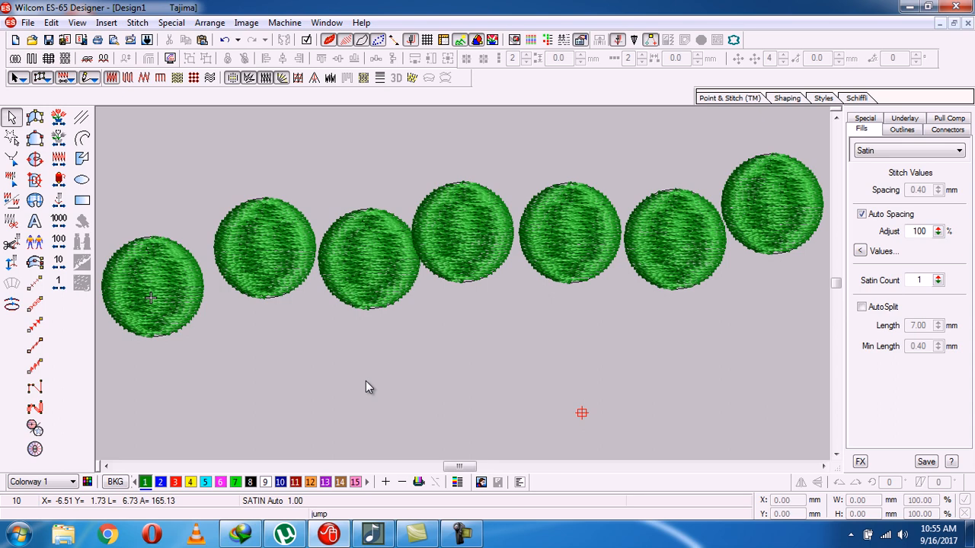
Switch off TrueView so the seven circles are displayed as plain stitches.
key(t)
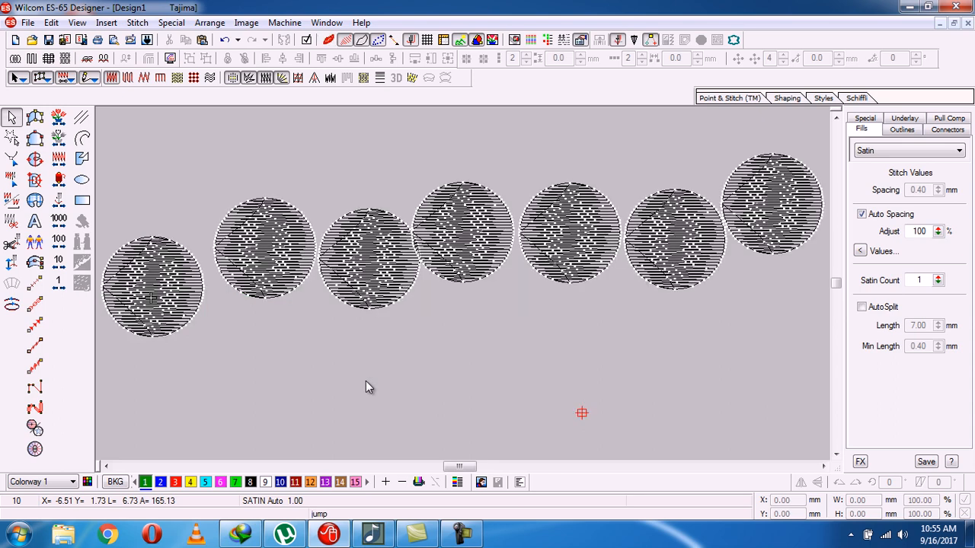
key(t)
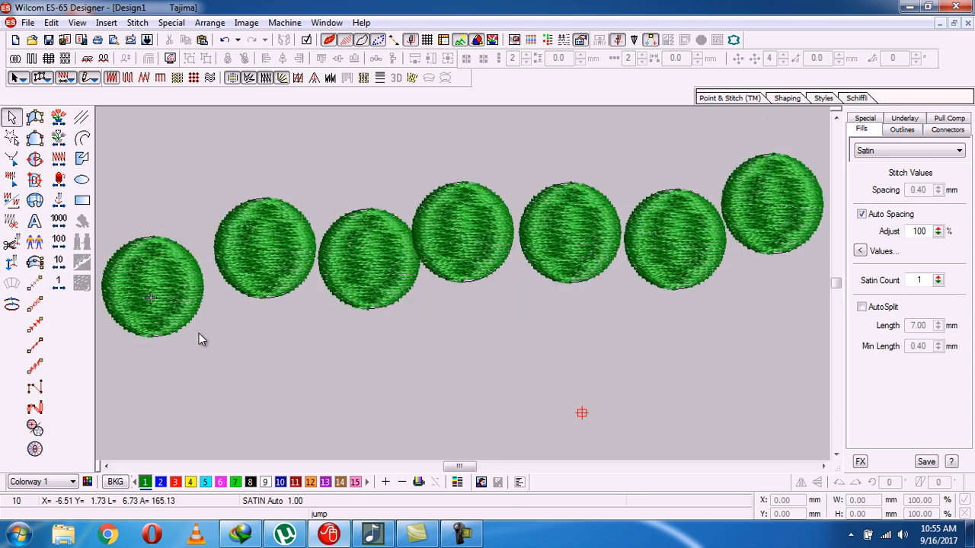
key(t)
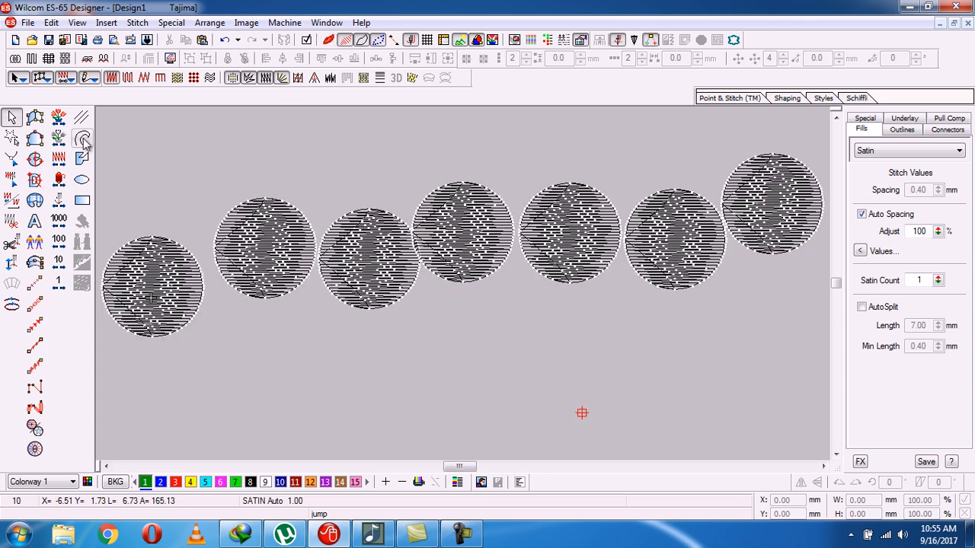
key(t)
Travel through the stitching sequence to the tie-off at the last circle and back to the first stitches.
click(61, 202)
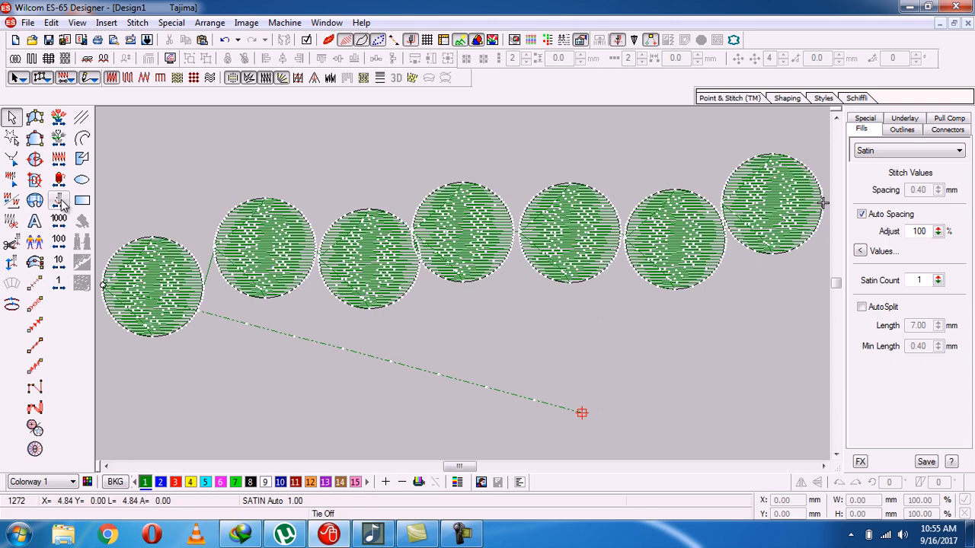
click(61, 201)
right_click(61, 201)
click(61, 201)
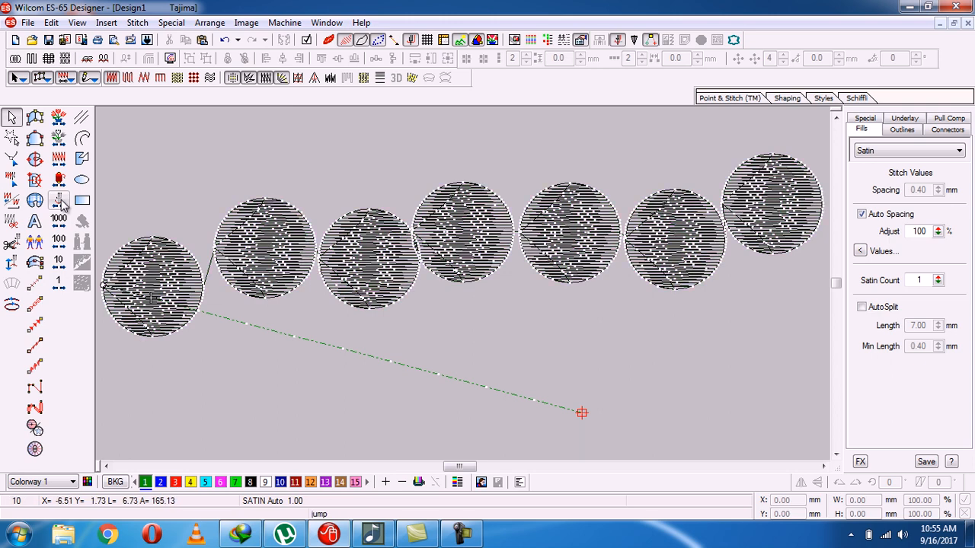
Travel forward object by object through all seven circles to check their stitching order.
click(63, 139)
right_click(62, 138)
right_click(62, 138)
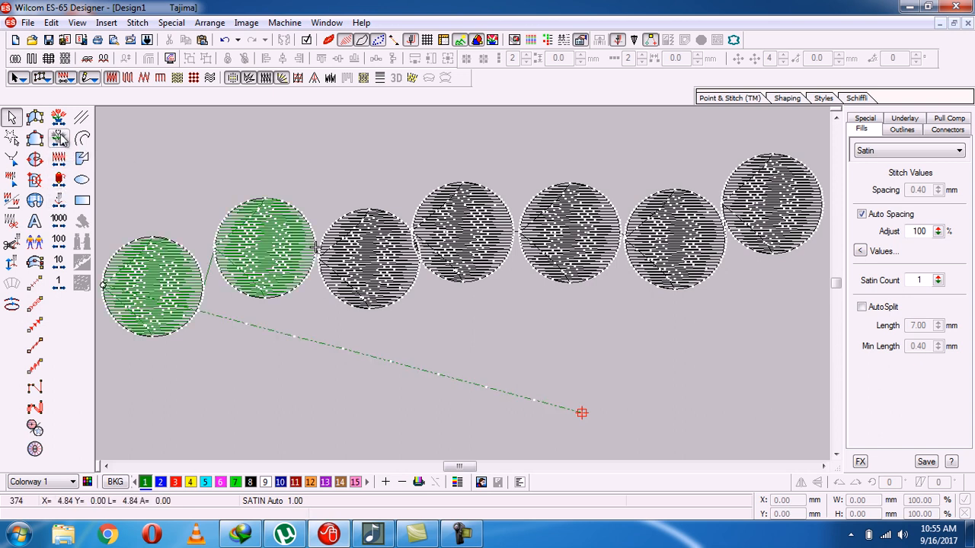
right_click(63, 138)
right_click(62, 139)
right_click(62, 139)
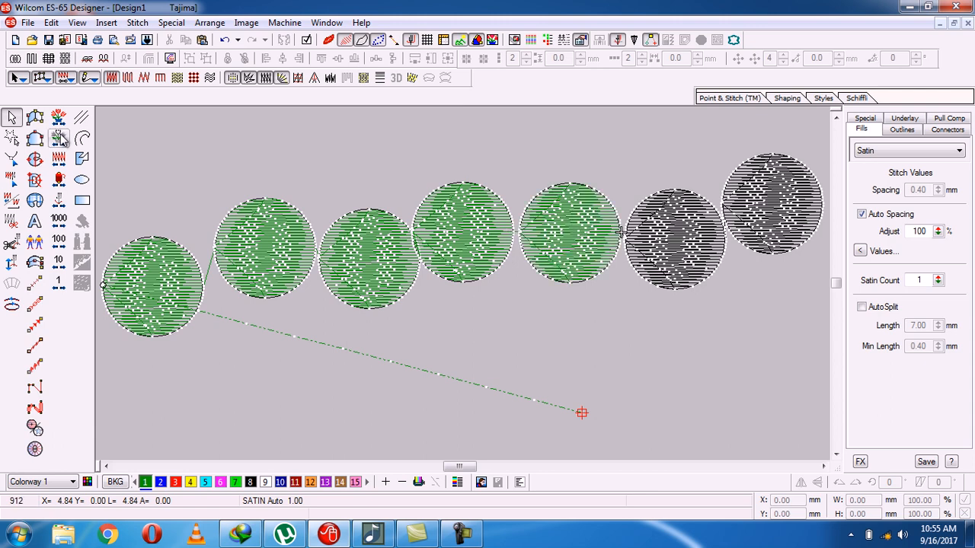
right_click(62, 138)
right_click(63, 138)
Travel backward object by object to the start of the design, and forward again to its end.
click(62, 138)
click(62, 138)
click(62, 139)
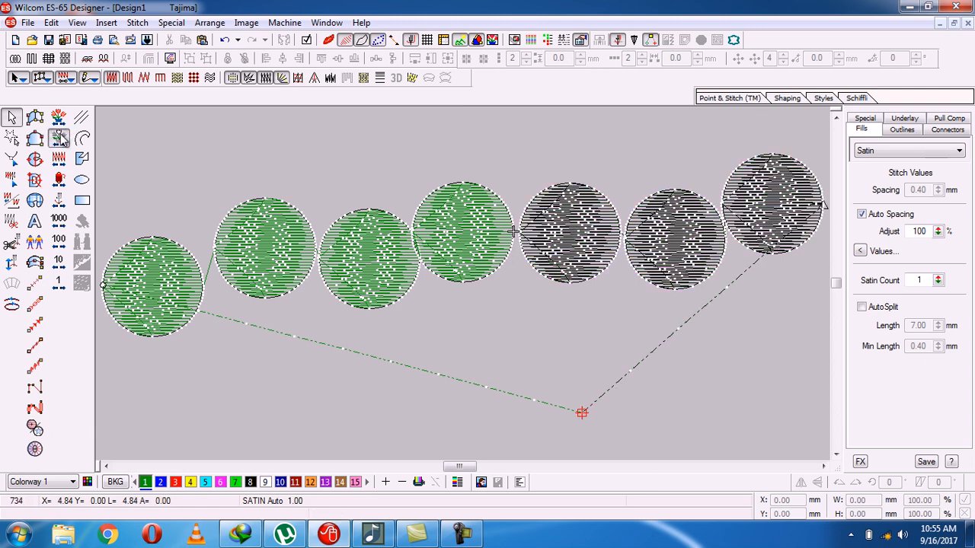
click(63, 138)
click(63, 139)
click(62, 139)
click(63, 138)
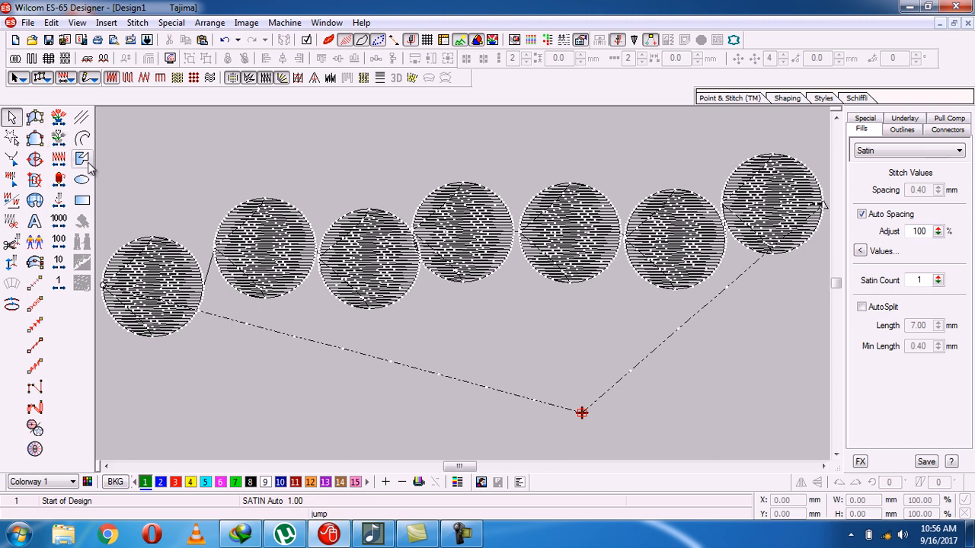
click(59, 140)
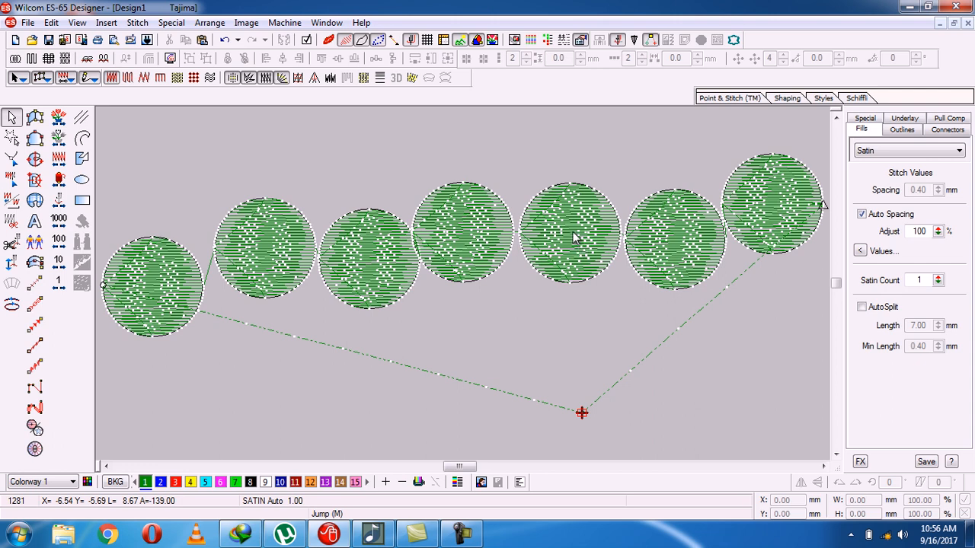
Cut the fifth circle and paste it at the start of the design so it is stitched first.
click(575, 238)
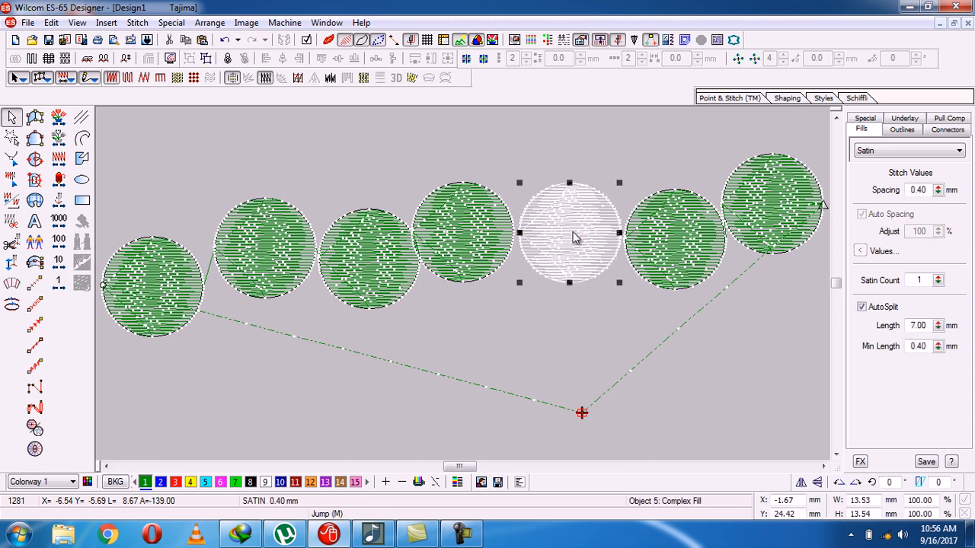
key(Delete)
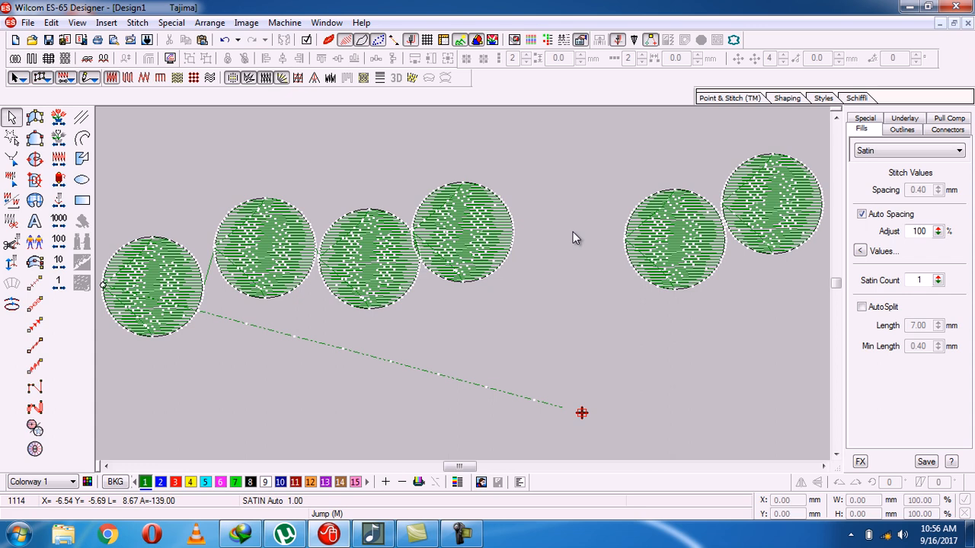
key(Home)
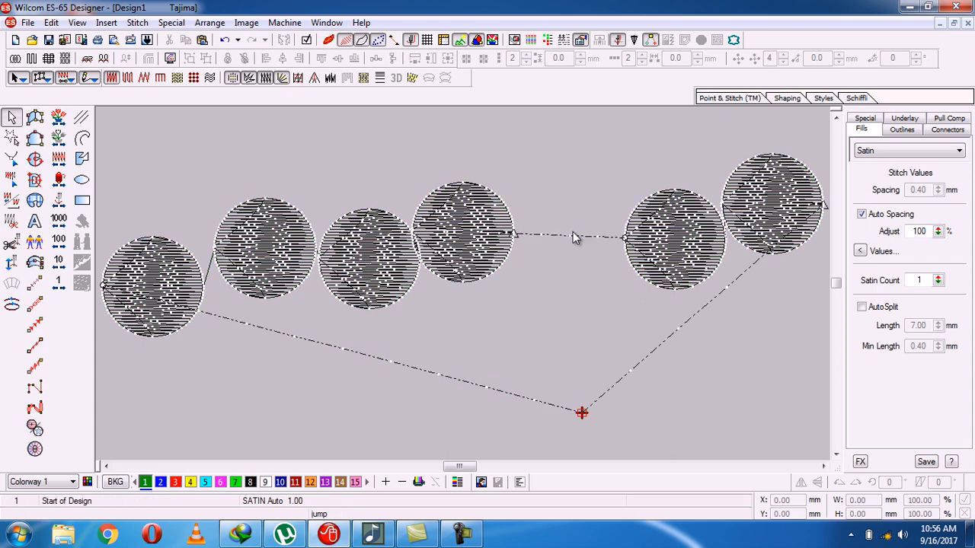
click(573, 233)
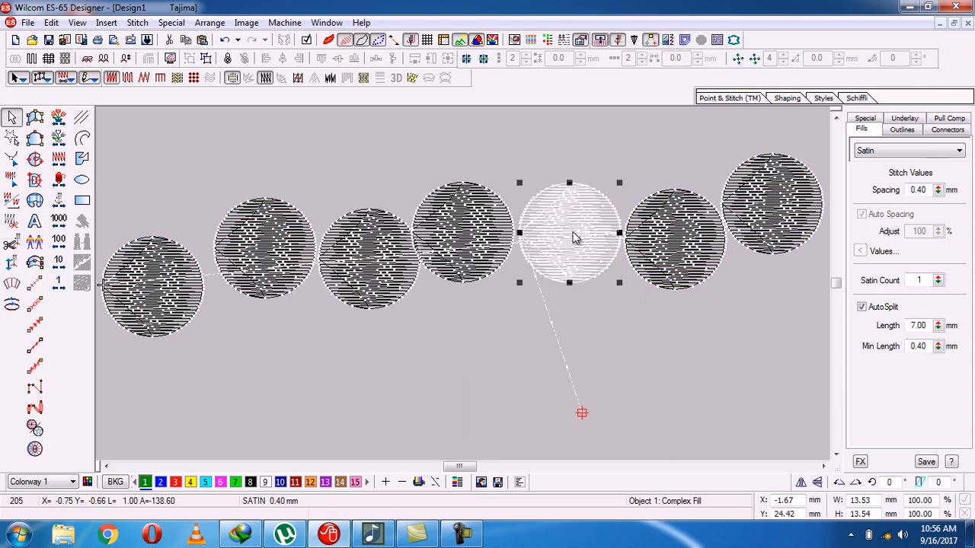
click(513, 308)
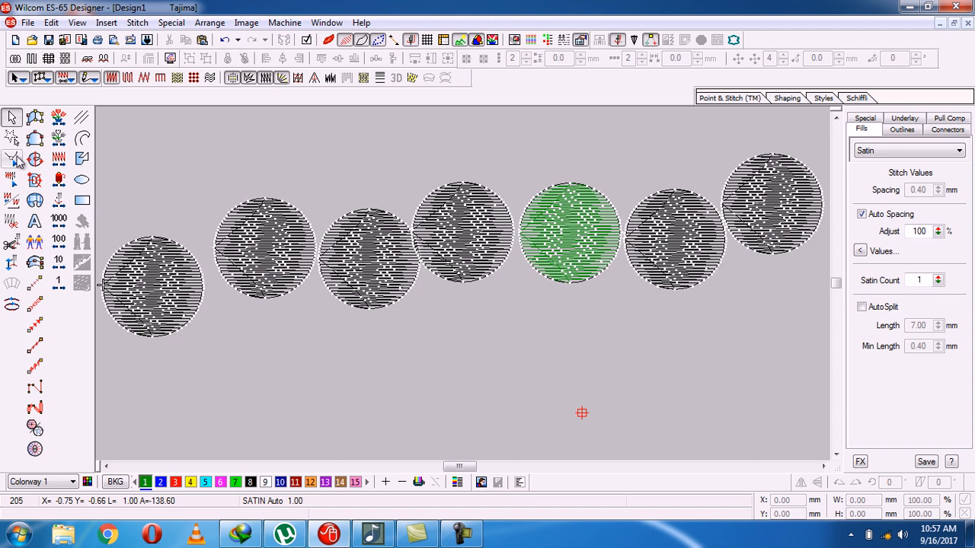
Travel object by object from the design's start to its end to check the order with the fifth circle first.
click(59, 118)
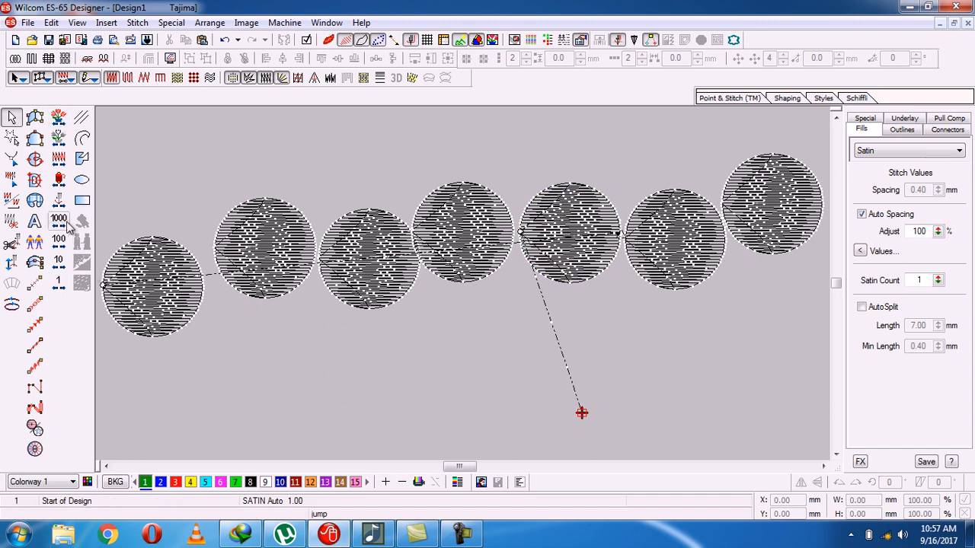
click(60, 140)
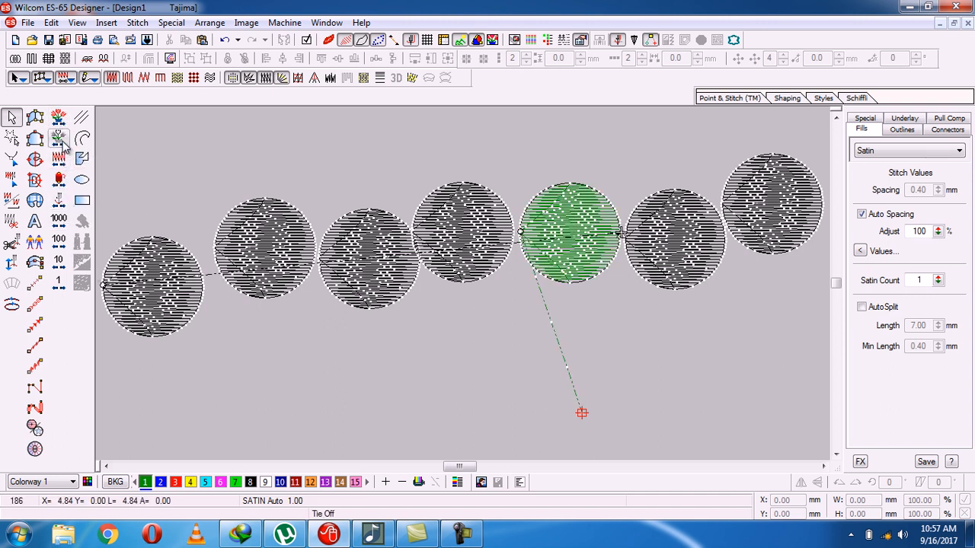
right_click(63, 146)
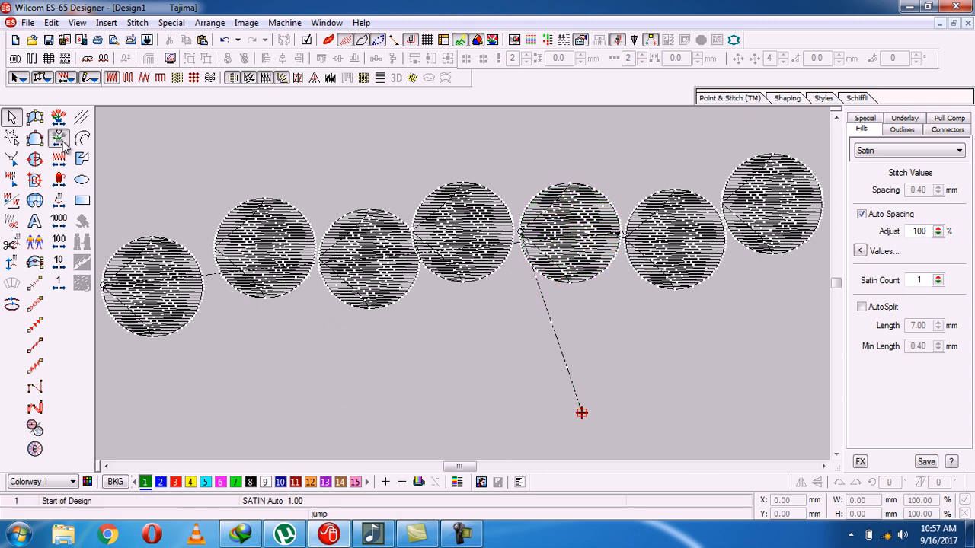
click(64, 145)
click(64, 145)
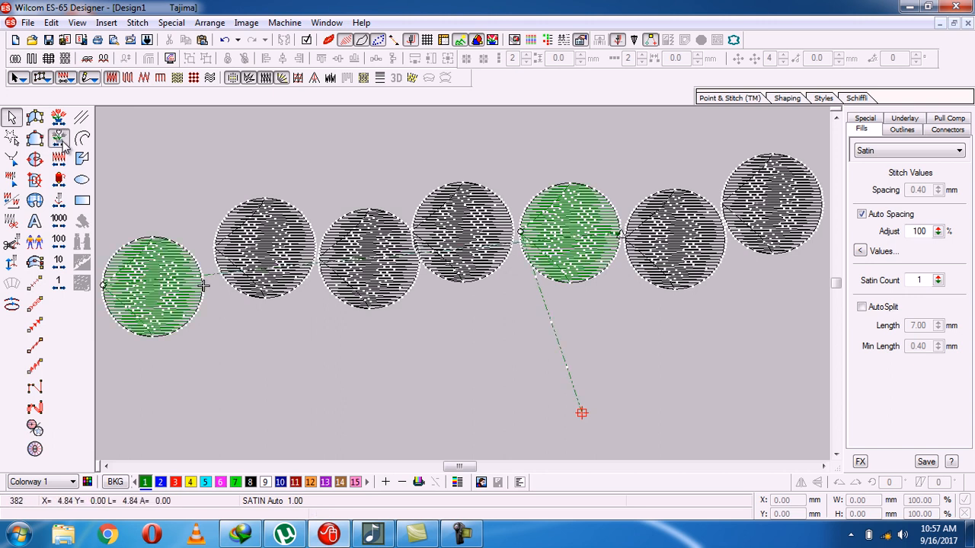
click(63, 145)
click(63, 145)
click(63, 145)
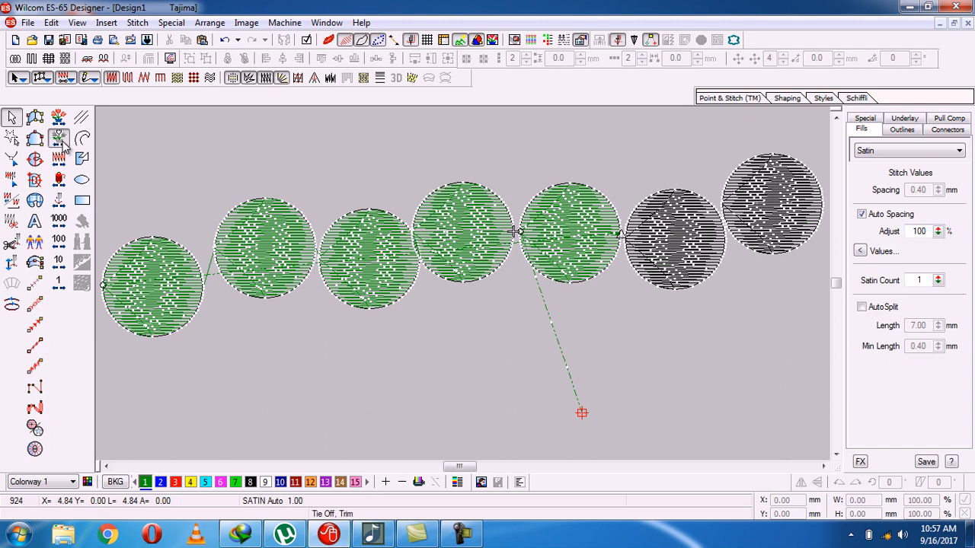
click(63, 146)
click(63, 145)
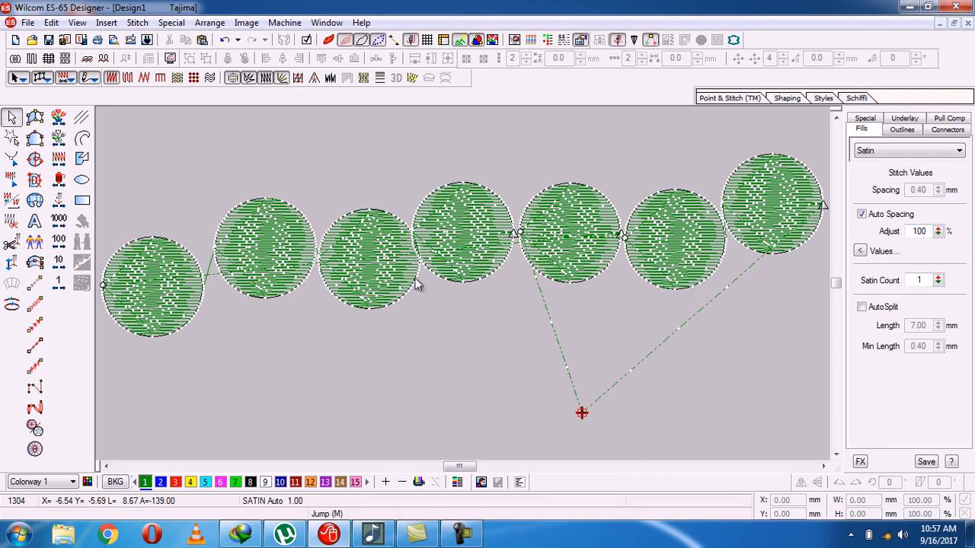
Cut the third circle from the row and paste it at the design's start, ahead of all other objects.
click(369, 271)
key(Delete)
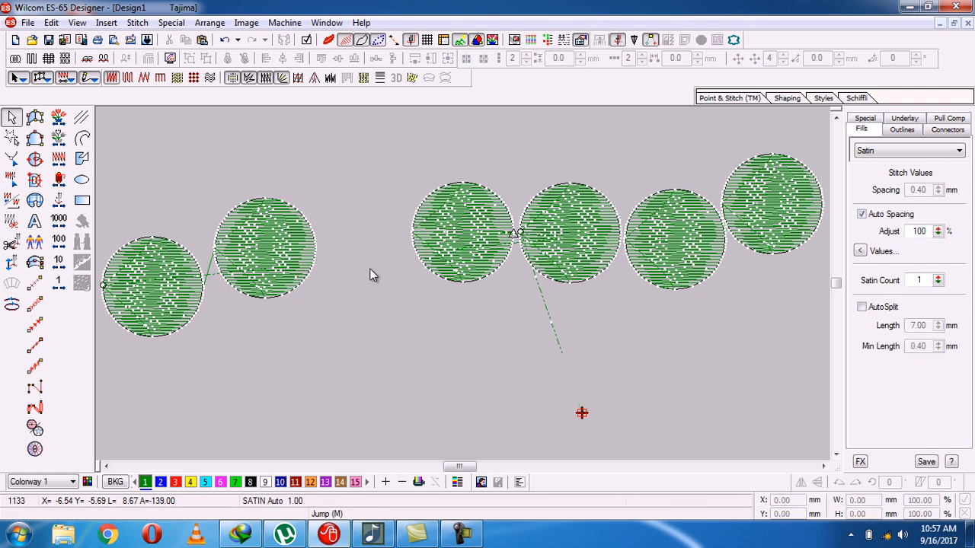
key(Home)
key(ctrl+z)
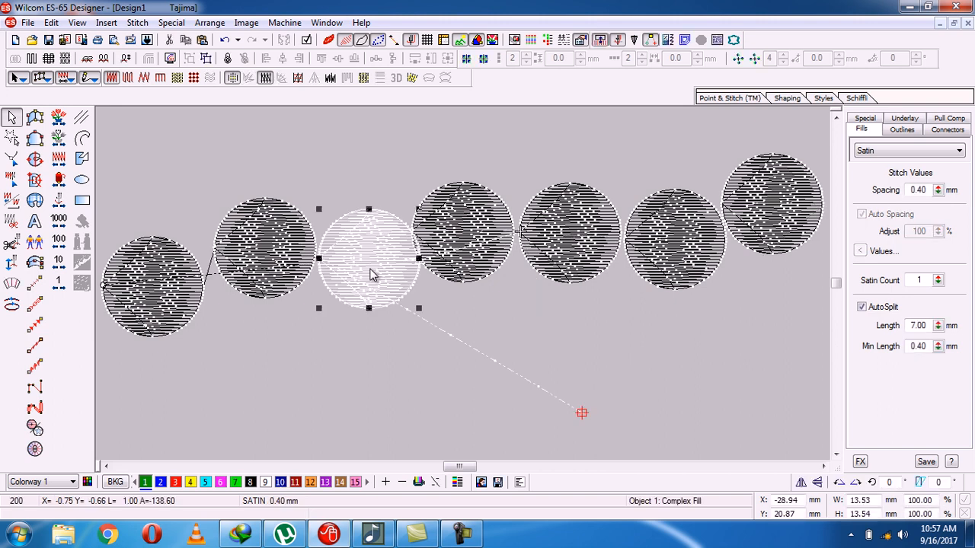
click(106, 136)
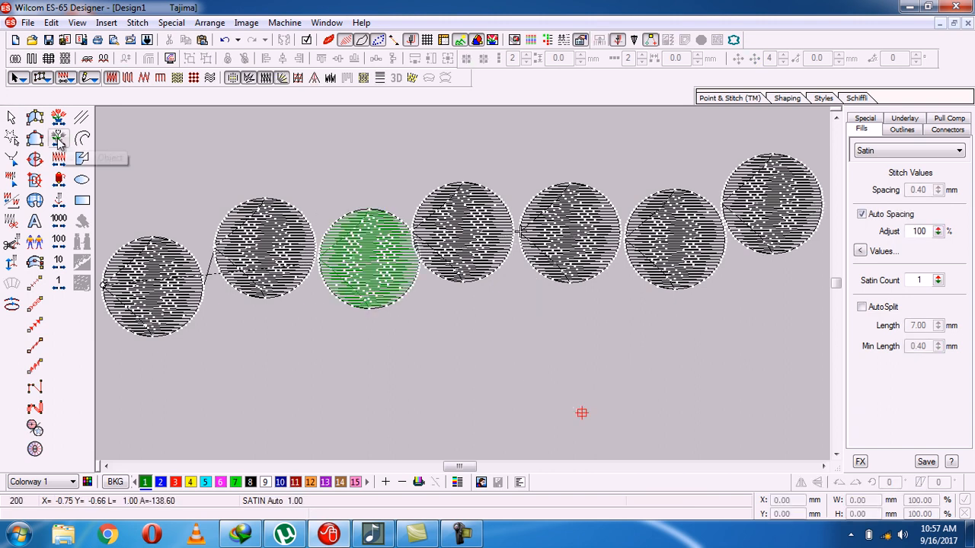
Travel by object from start to end to check the stitching order with the third circle first.
key(Home)
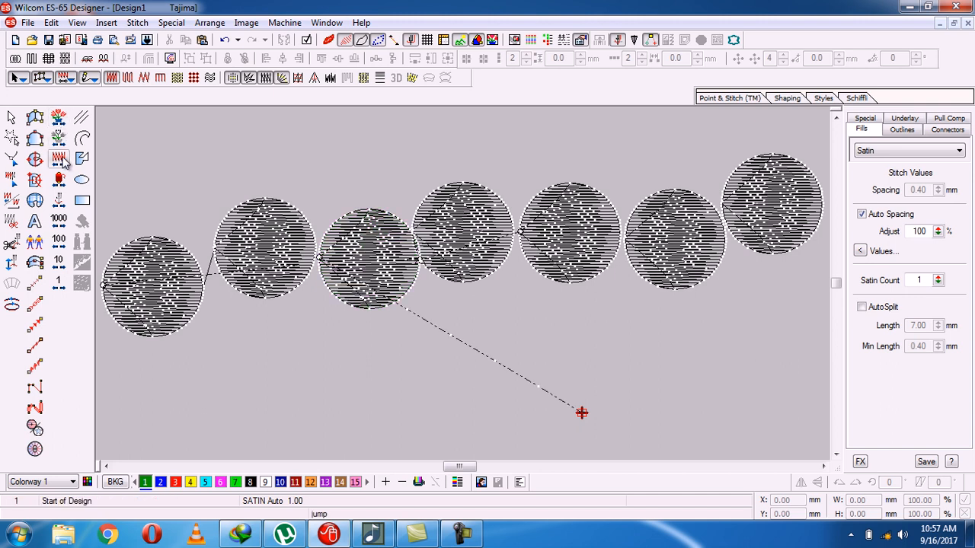
click(59, 146)
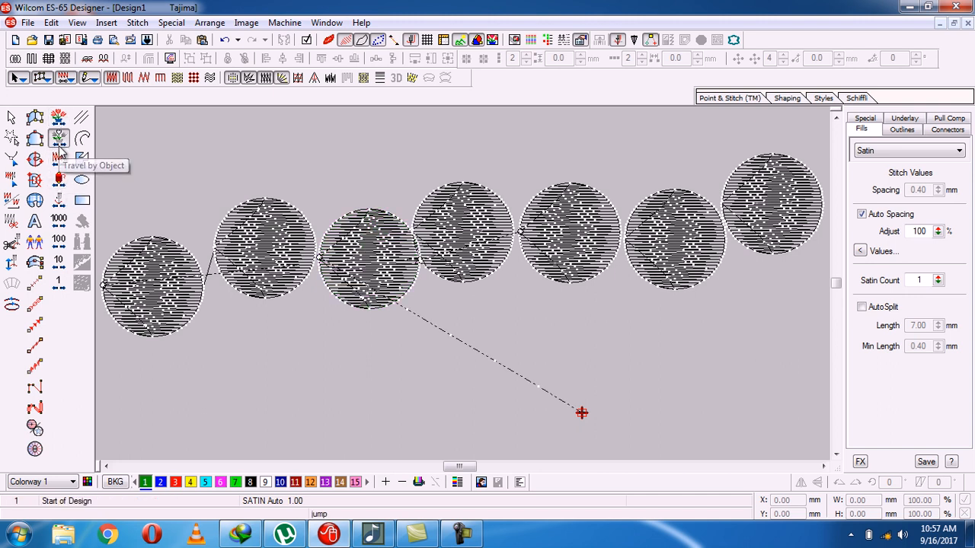
click(59, 147)
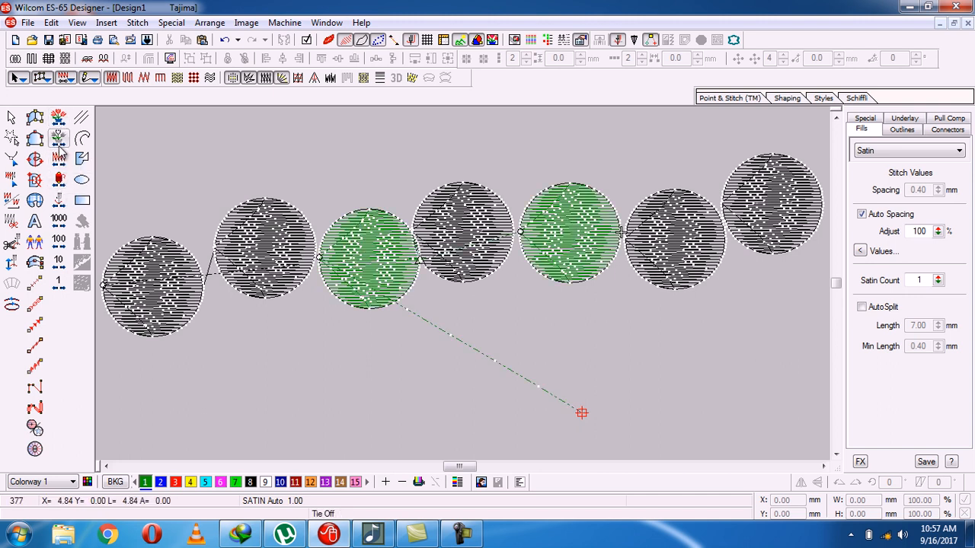
click(59, 146)
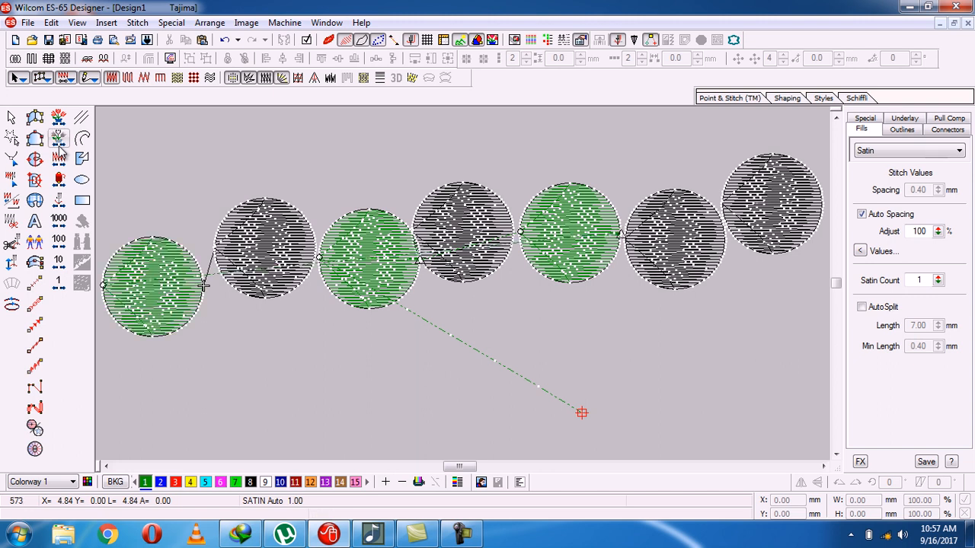
click(60, 146)
click(60, 146)
click(60, 146)
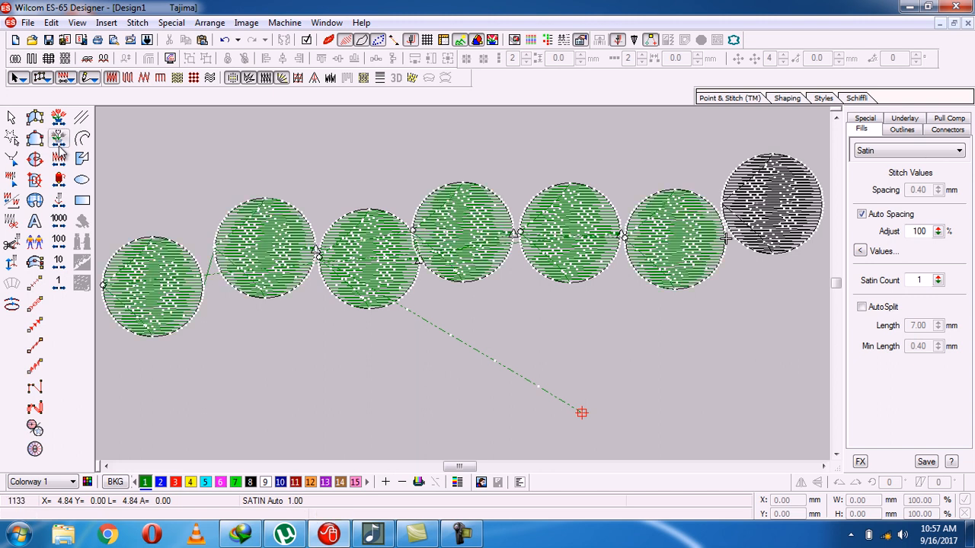
click(59, 146)
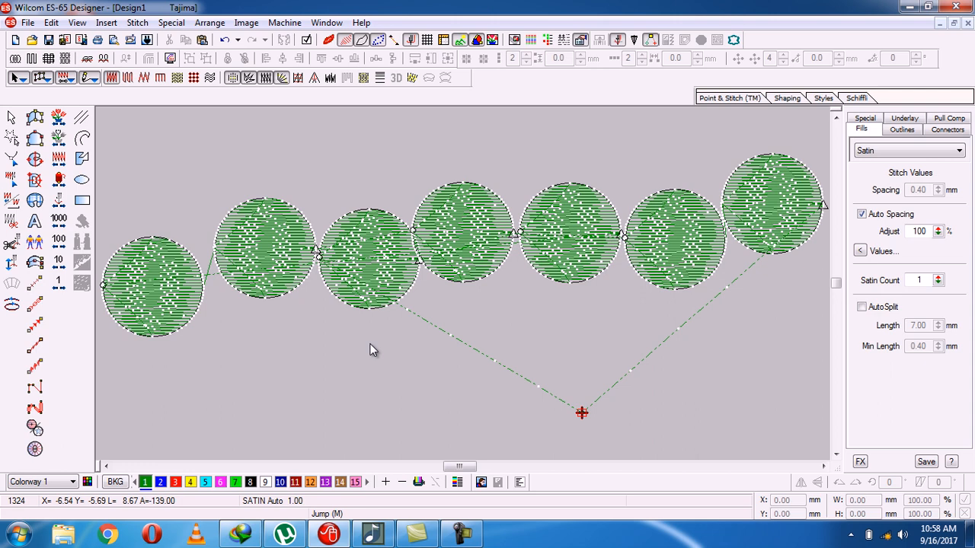
Undo the moves of the third and fifth circles in the stitching sequence.
click(58, 119)
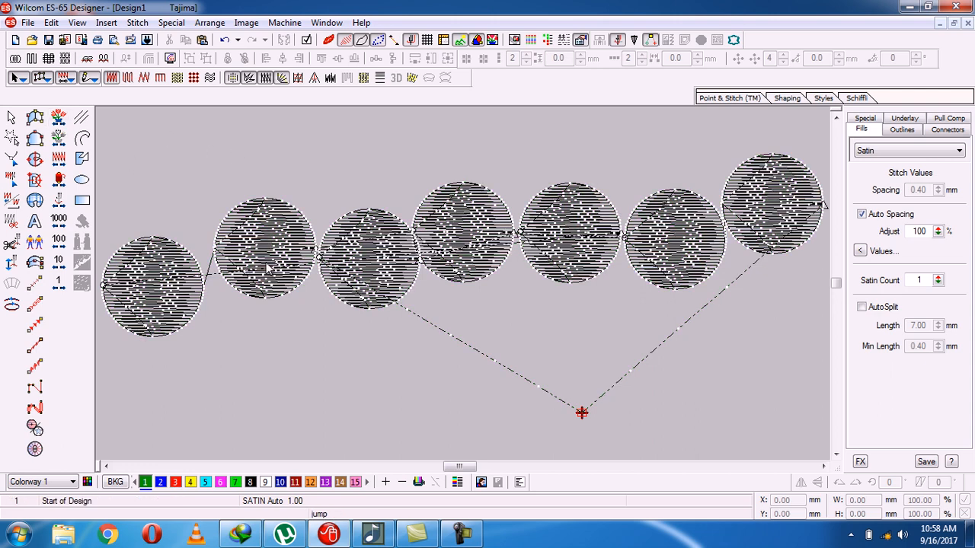
key(End)
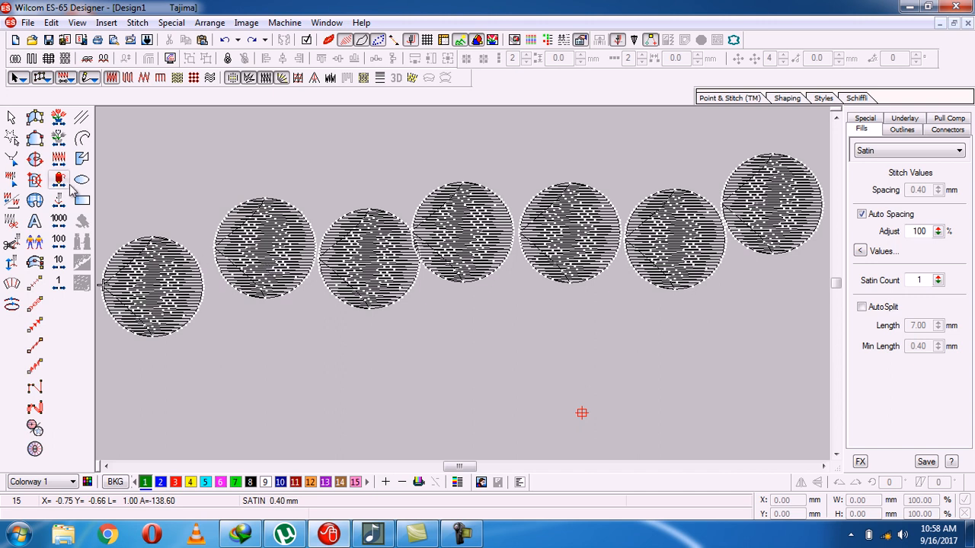
Travel by object through the seven circles to the design's end to check the restored left-to-right order.
click(64, 145)
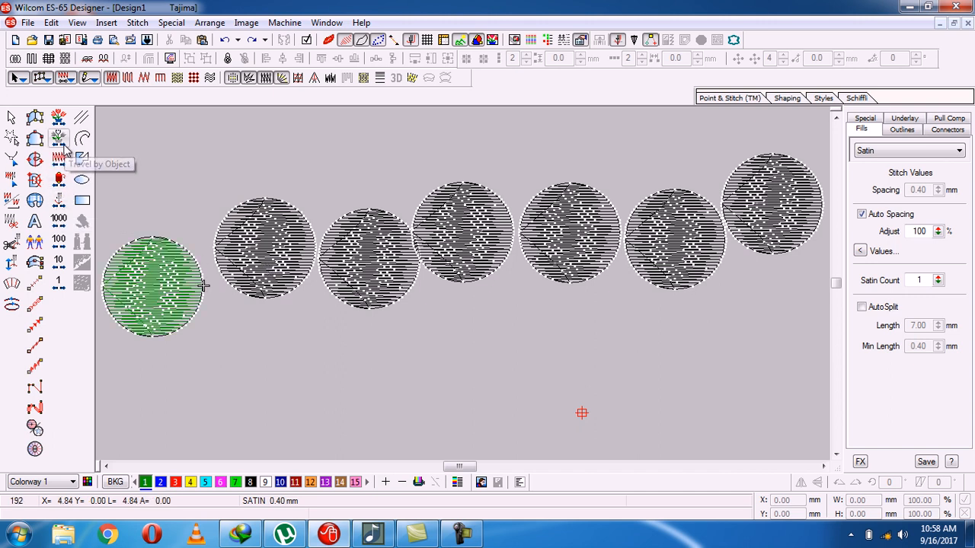
click(64, 145)
click(64, 145)
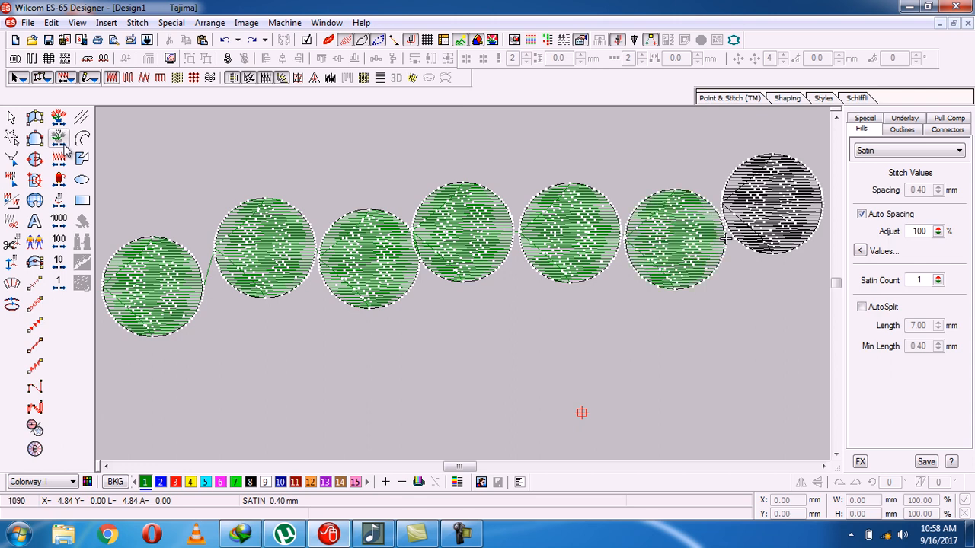
click(64, 144)
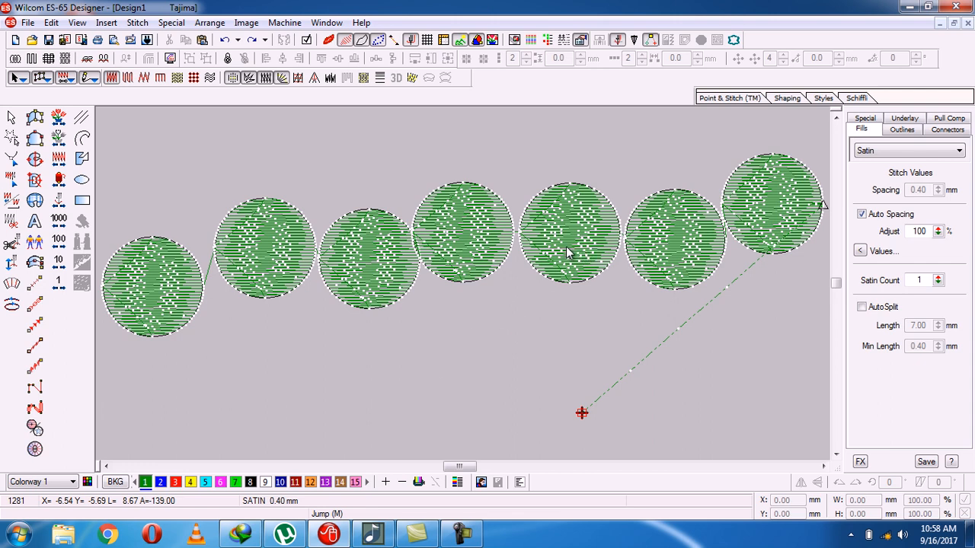
Cut the fifth circle from the row and paste it at the design's start so it stitches before all other circles.
click(64, 123)
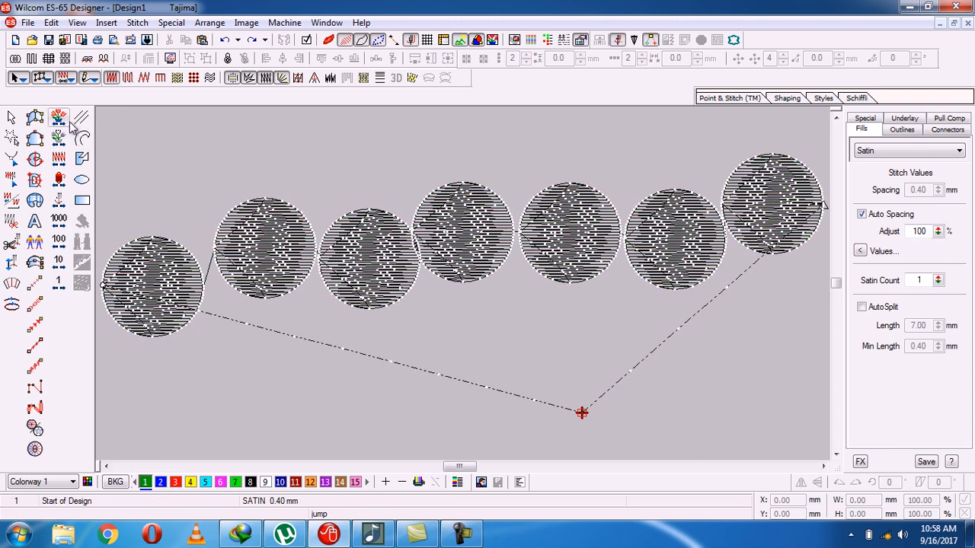
click(574, 227)
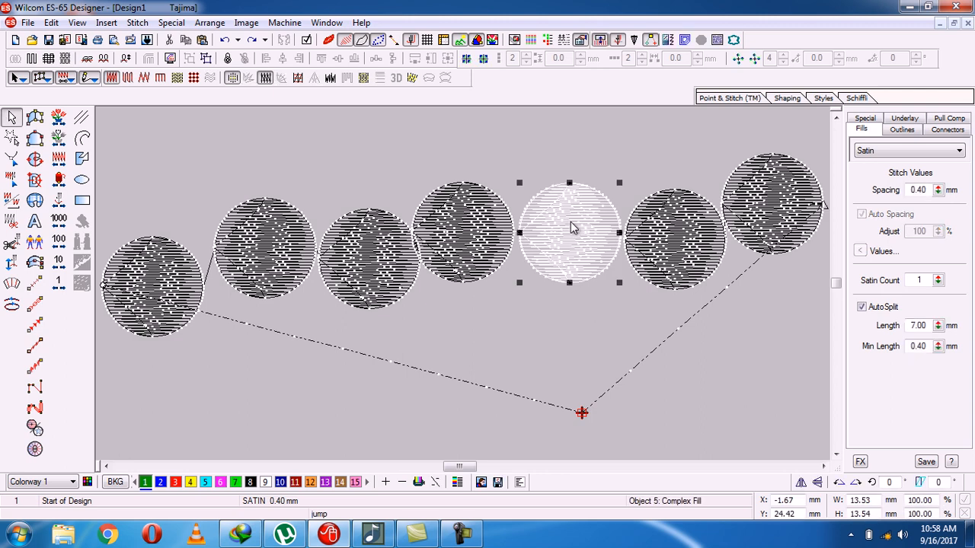
key(ctrl+x)
key(ctrl+v)
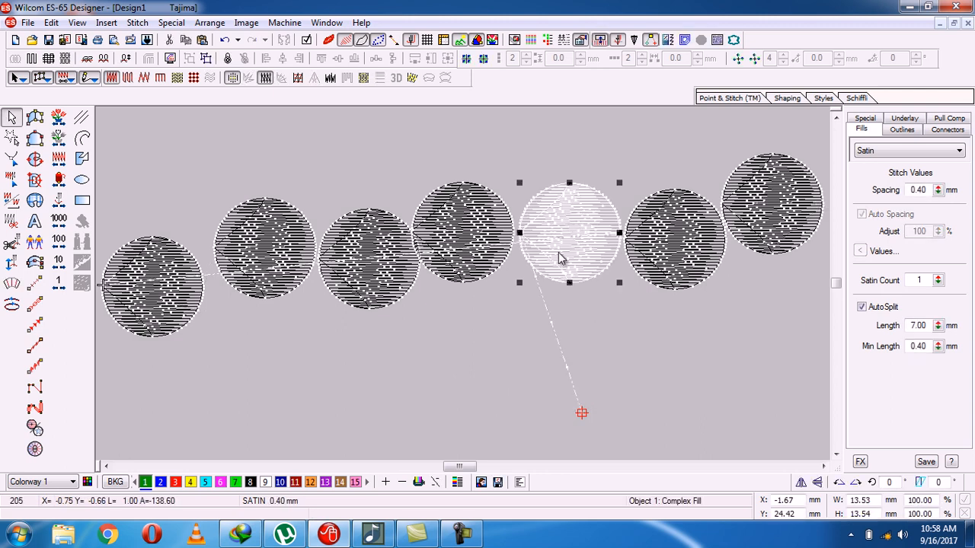
click(459, 328)
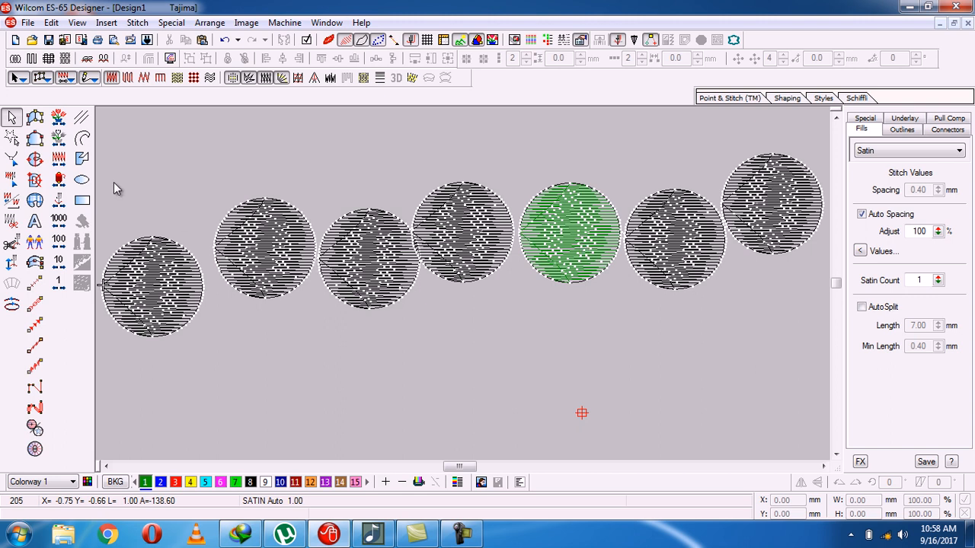
Travel by object from the design's start to check the stitching order with the fifth circle first.
click(60, 119)
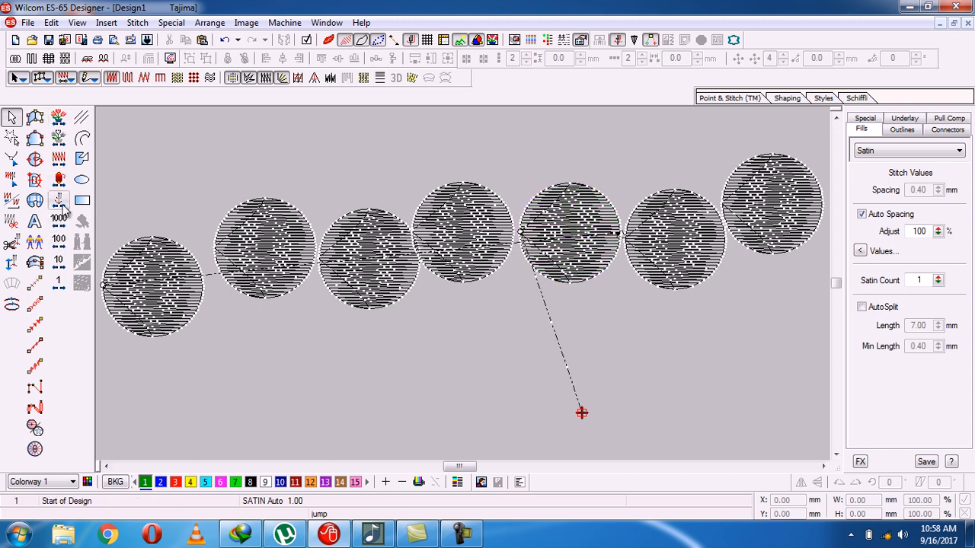
click(60, 140)
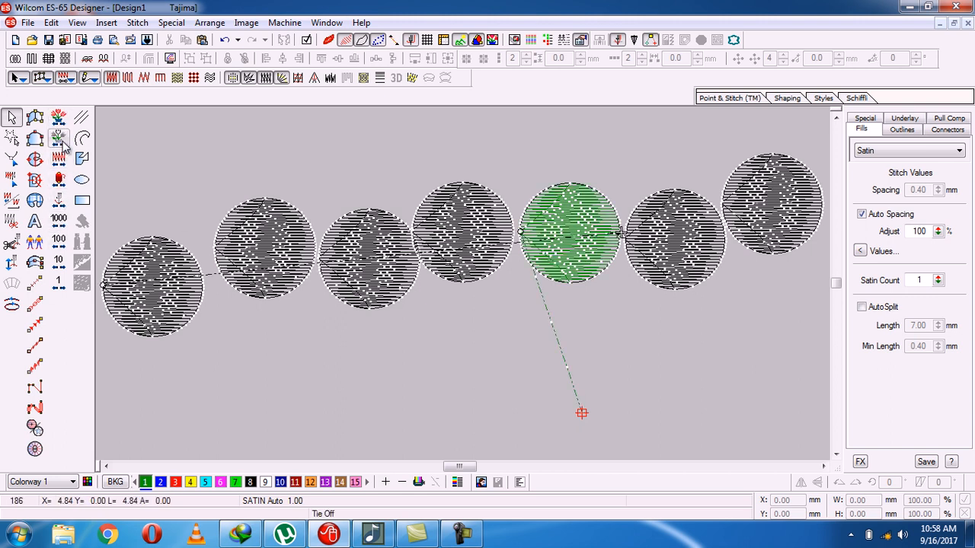